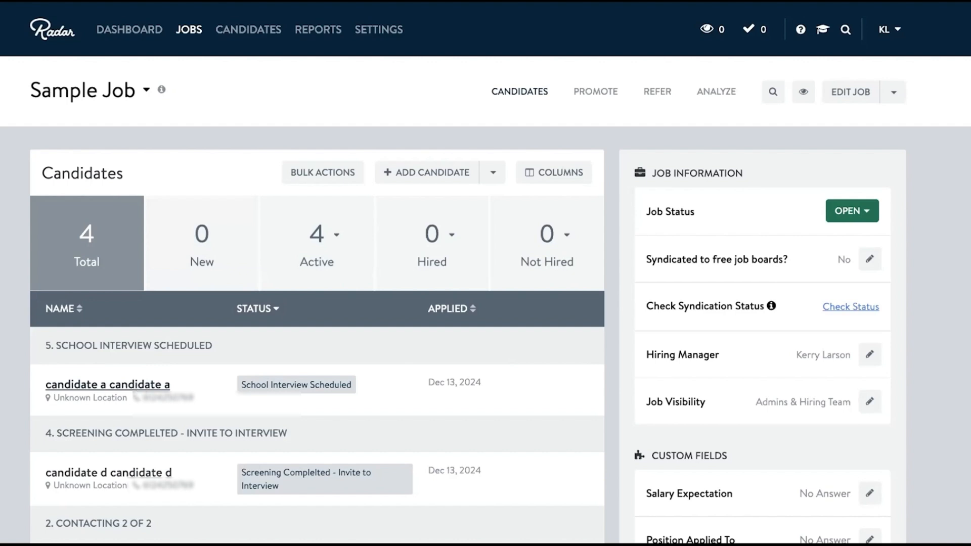
# Open candidate a's record from the Sample Job candidate list and look over the profile and resume
pyautogui.click(117, 385)
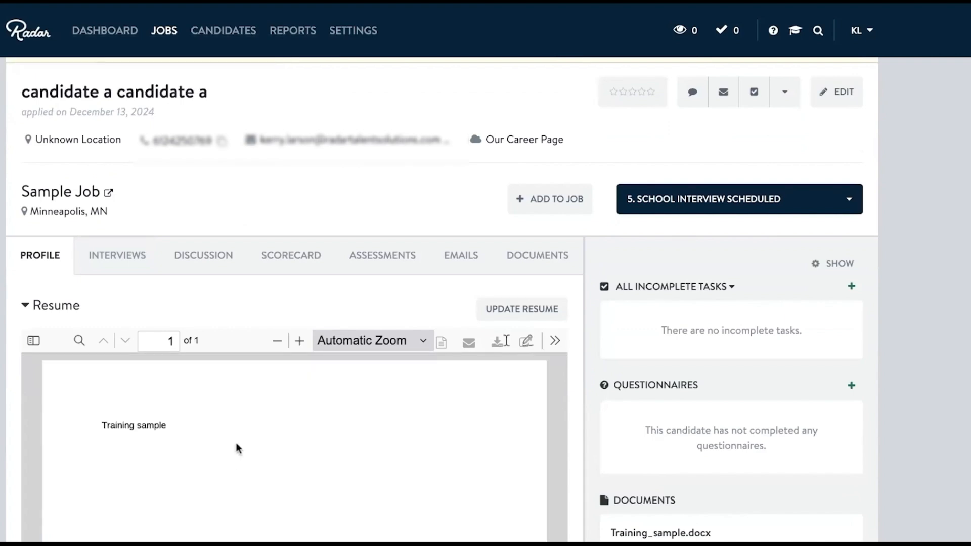
pyautogui.scroll(-1, 254, 410)
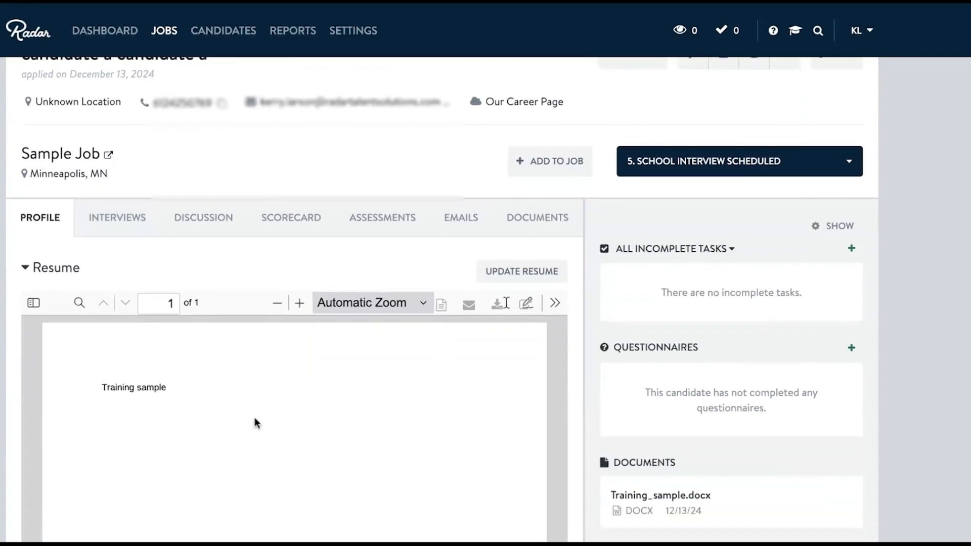
pyautogui.scroll(-1, 254, 417)
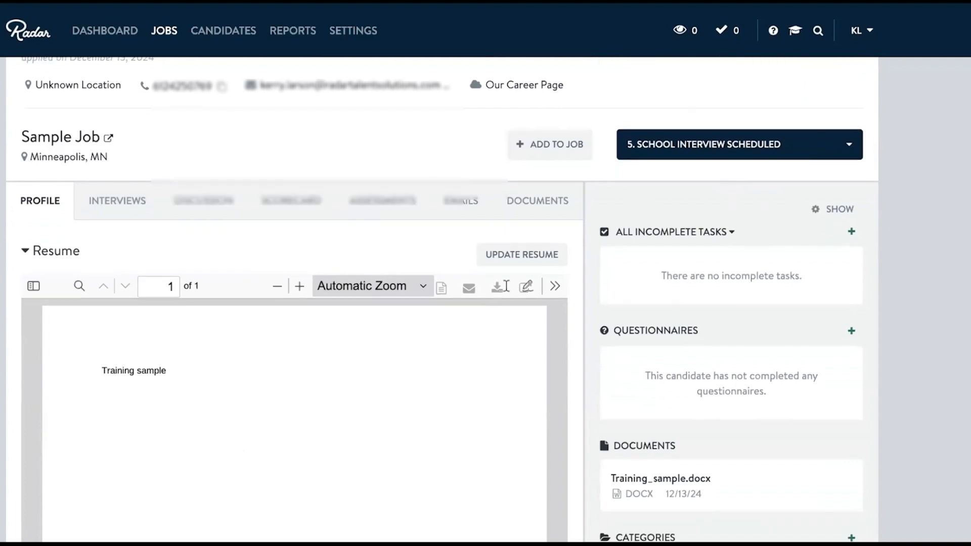
pyautogui.scroll(1, 442, 300)
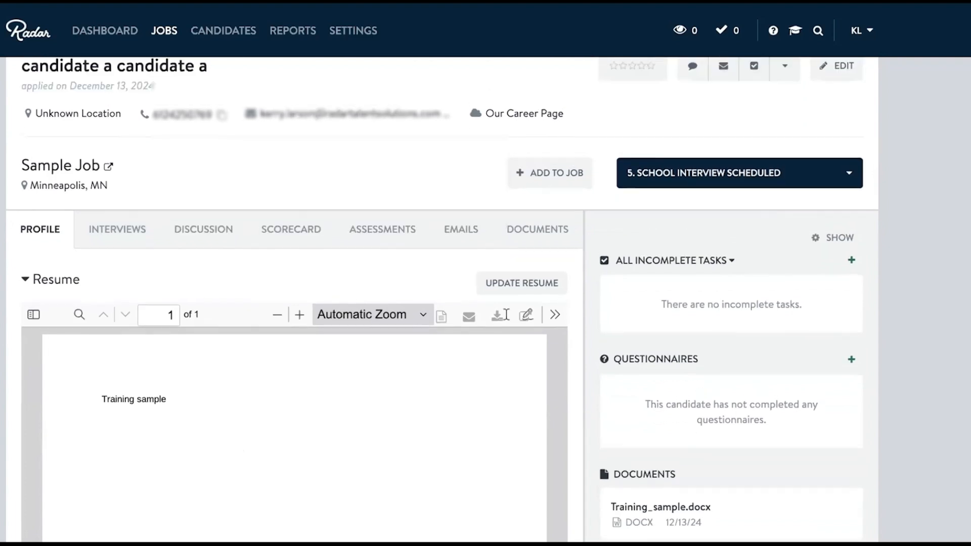
pyautogui.scroll(-3, 442, 299)
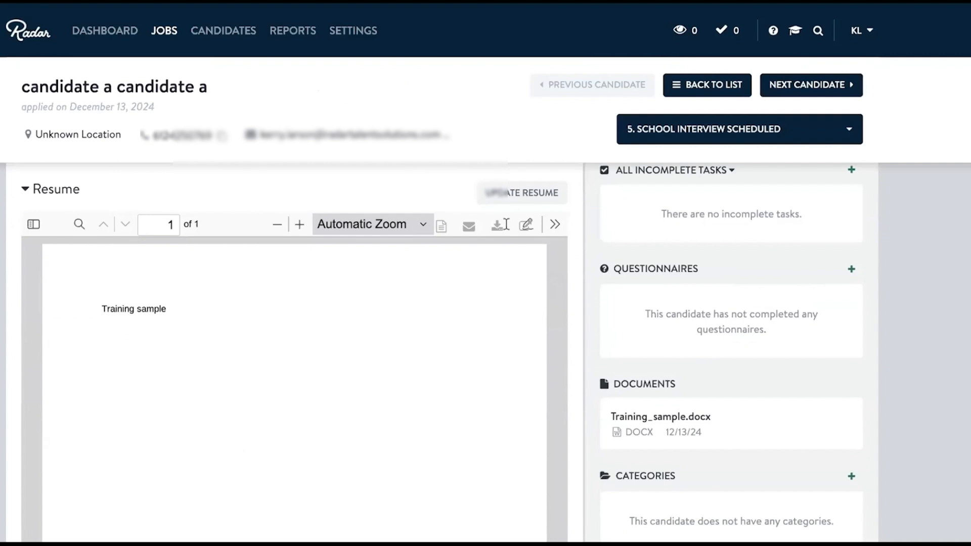
pyautogui.scroll(2, 442, 349)
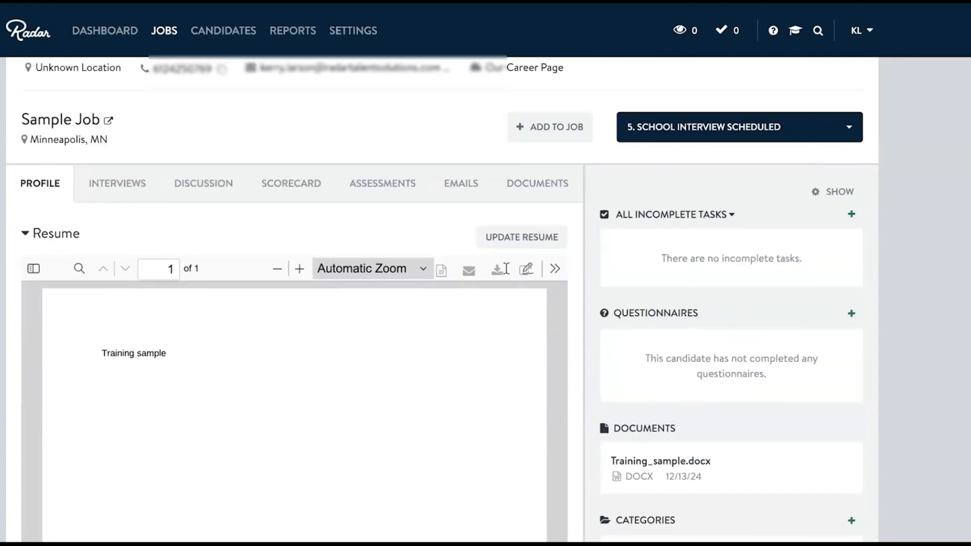
# Open candidate a's discussion and read the screening comment and the stage history
pyautogui.click(196, 190)
pyautogui.scroll(-3, 197, 368)
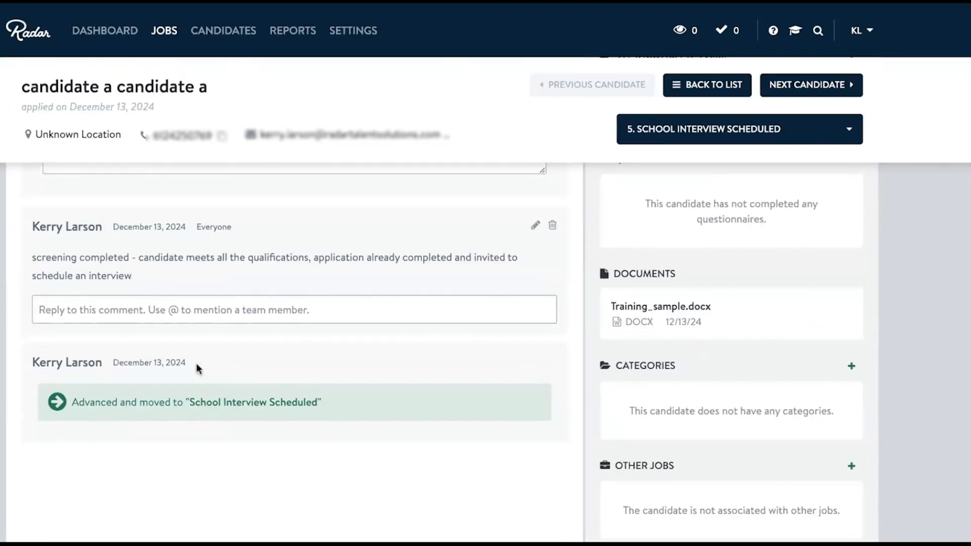
pyautogui.scroll(1, 197, 368)
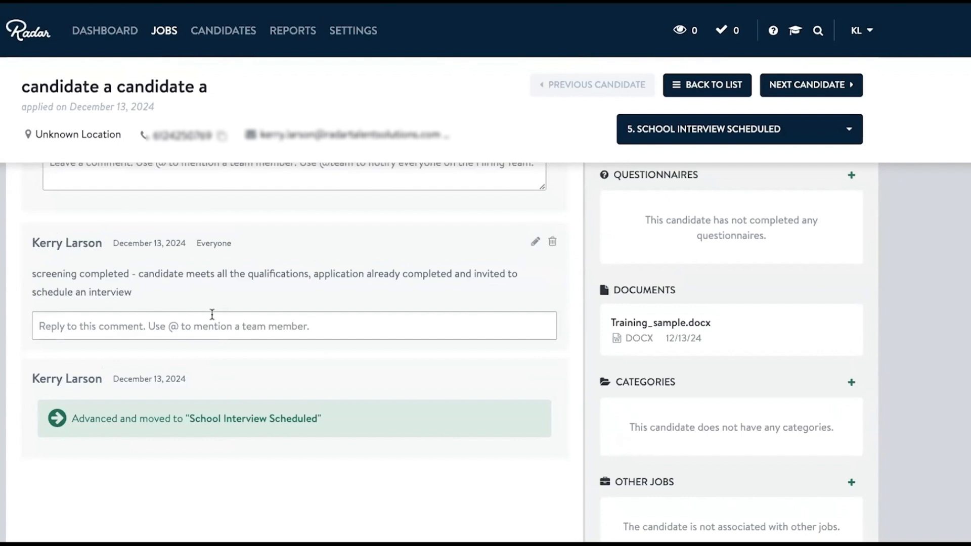
pyautogui.scroll(1, 211, 314)
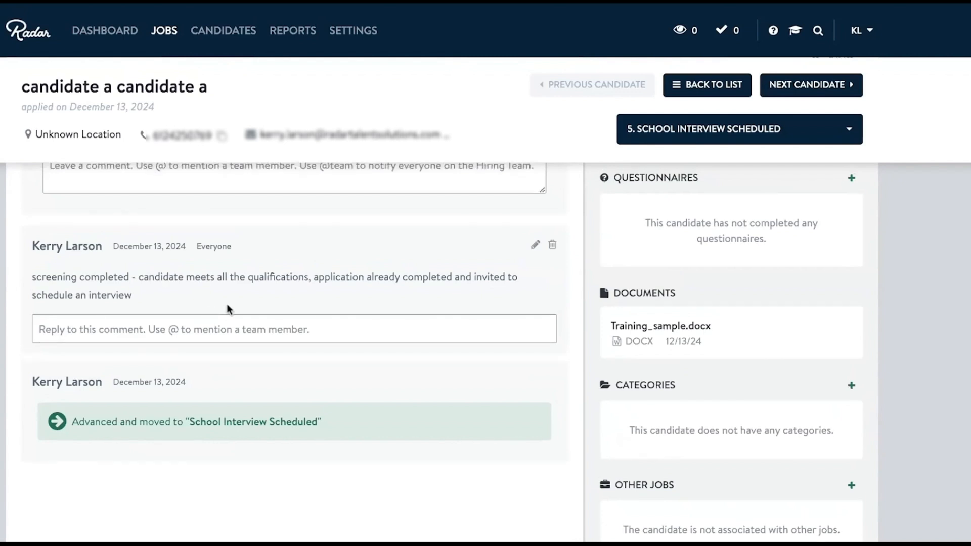
pyautogui.scroll(1, 226, 305)
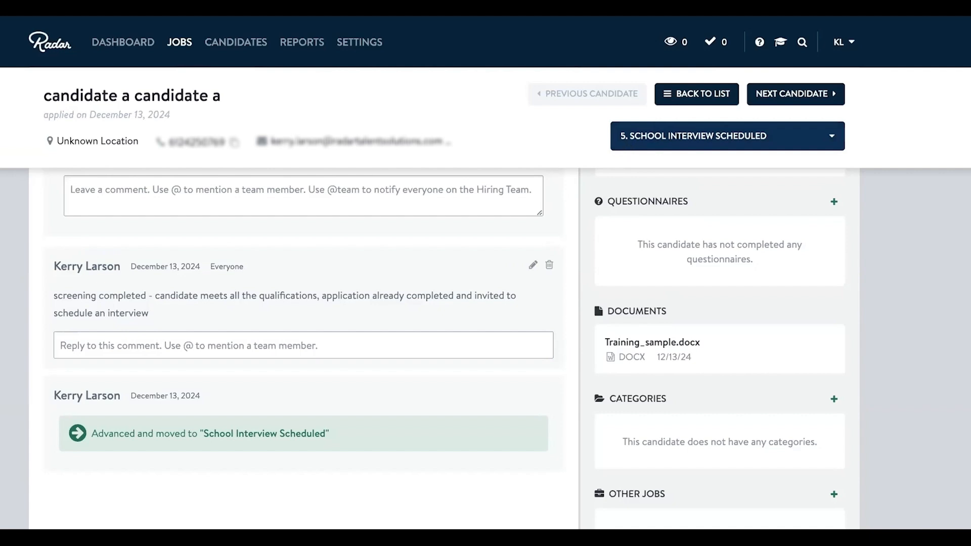
# Advance candidate a to stage 6, Reference Check School/Radar, and on to stage 7, Reference Check Complete
pyautogui.click(729, 135)
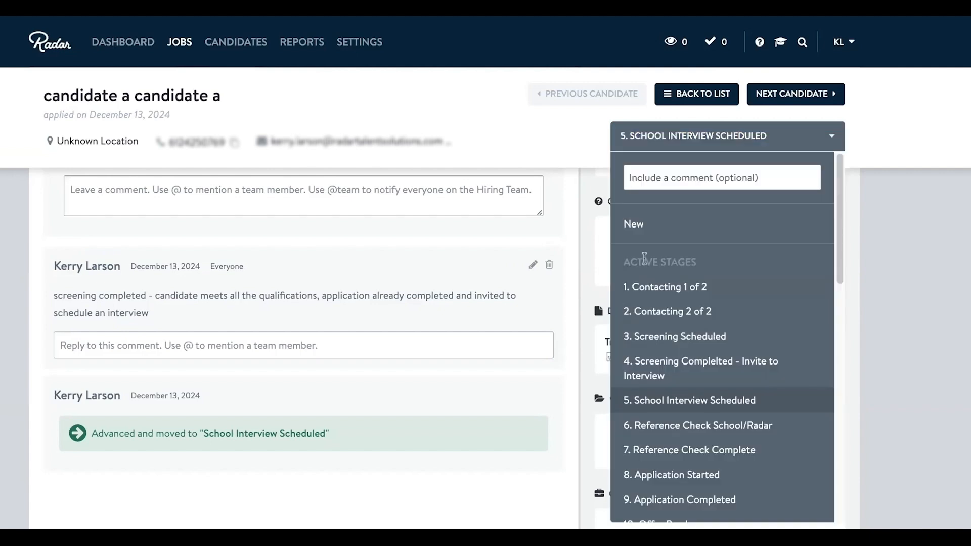
pyautogui.scroll(-1, 643, 282)
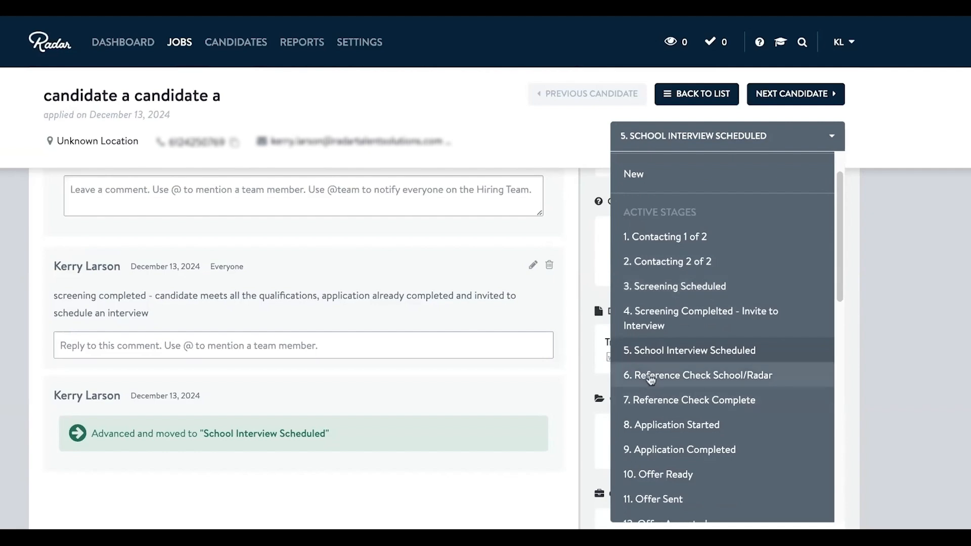
pyautogui.click(650, 376)
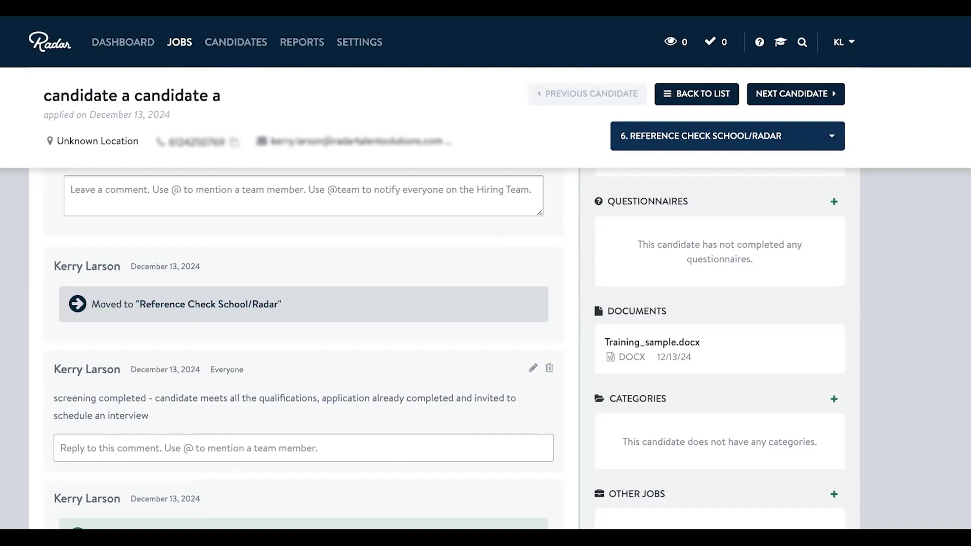
pyautogui.click(727, 136)
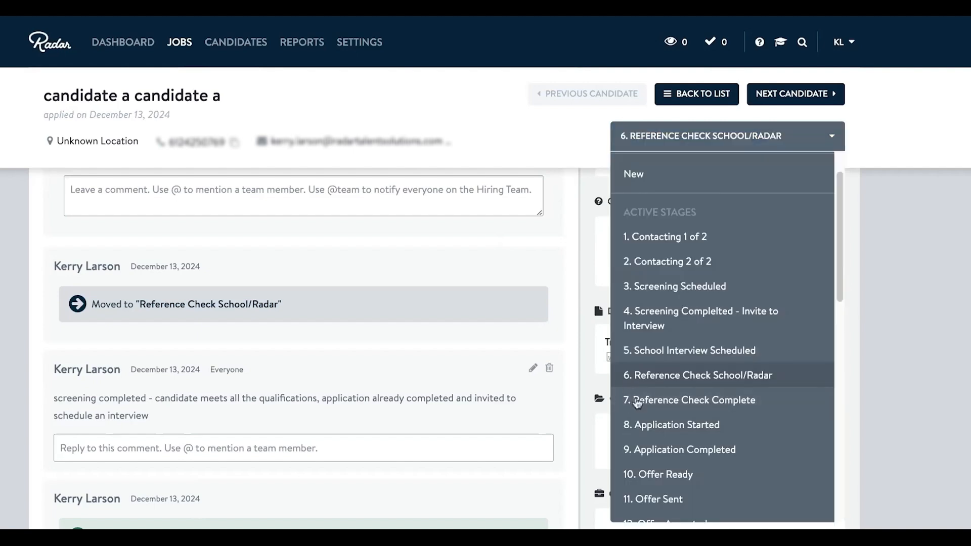
pyautogui.click(638, 401)
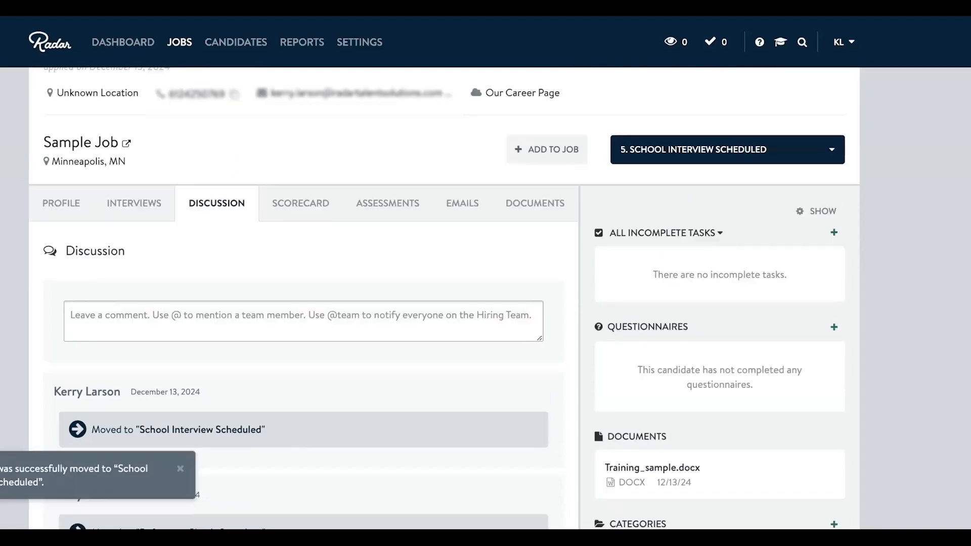
# Examine candidate a's discussion entries and the hired and not-hired dispositions available as stages
pyautogui.scroll(-2, 494, 327)
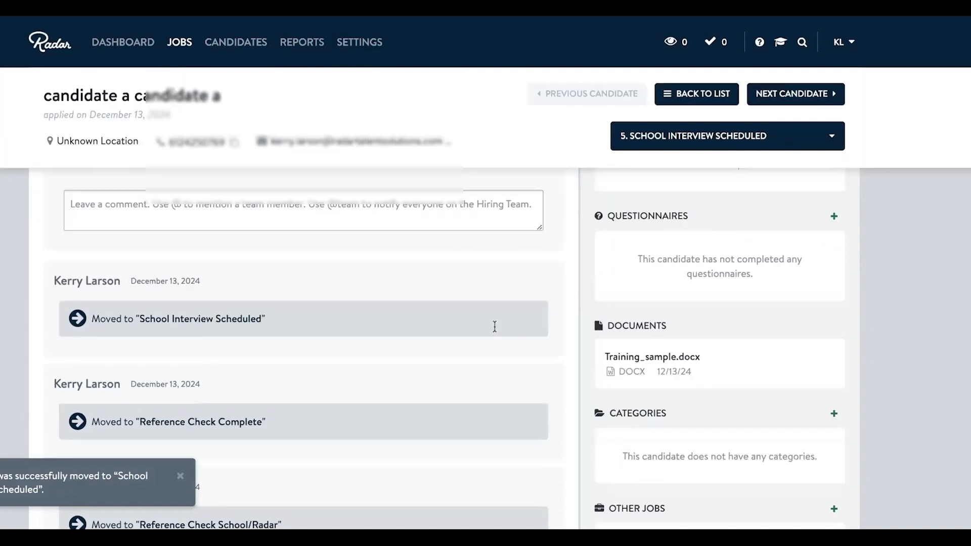
pyautogui.scroll(1, 494, 326)
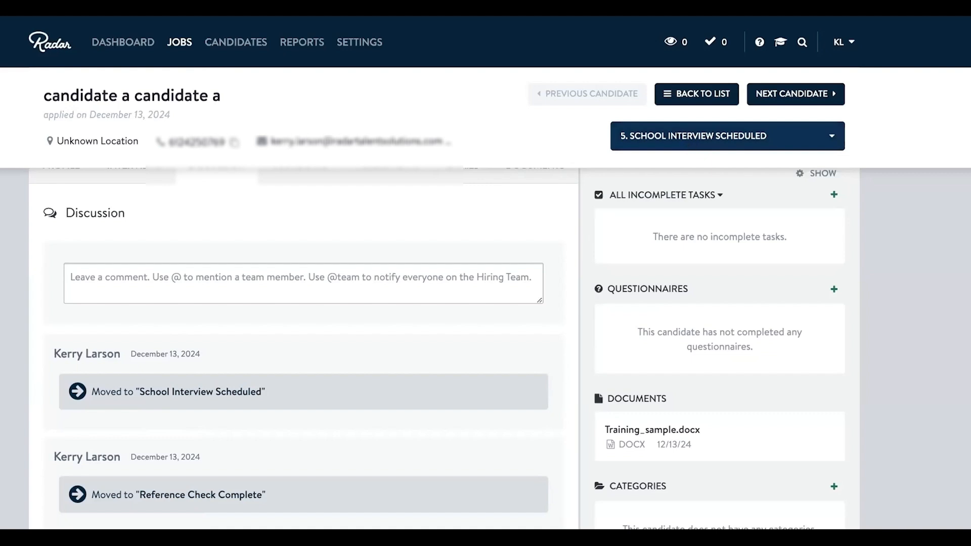
pyautogui.click(728, 135)
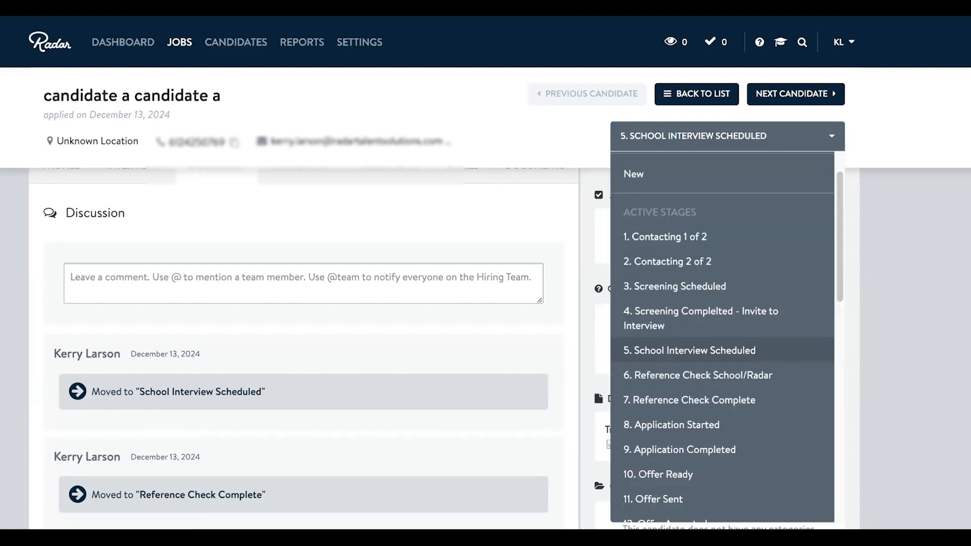
pyautogui.scroll(-10, 669, 299)
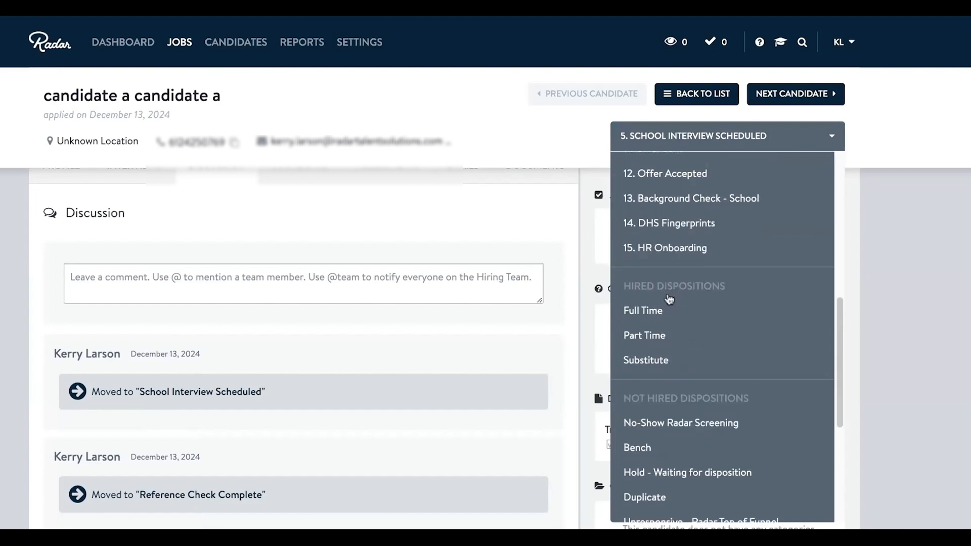
pyautogui.scroll(-3, 669, 299)
pyautogui.scroll(-5, 669, 299)
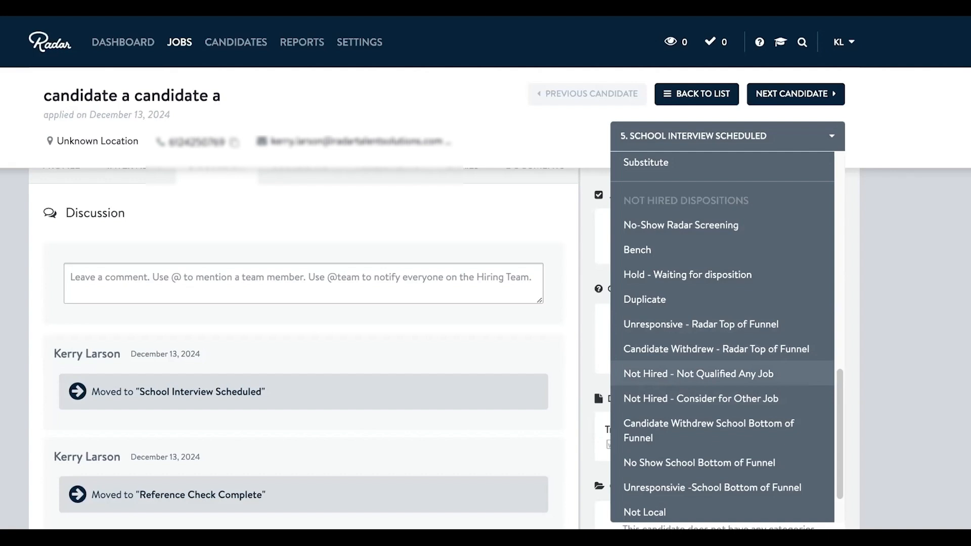
pyautogui.click(656, 370)
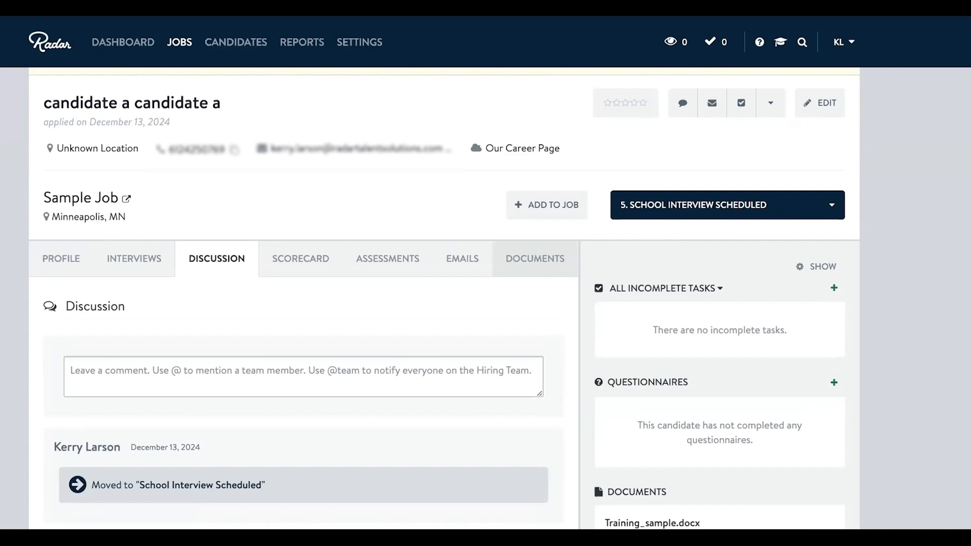
# Post the comment "no show to interview" in candidate a's discussion
pyautogui.click(333, 369)
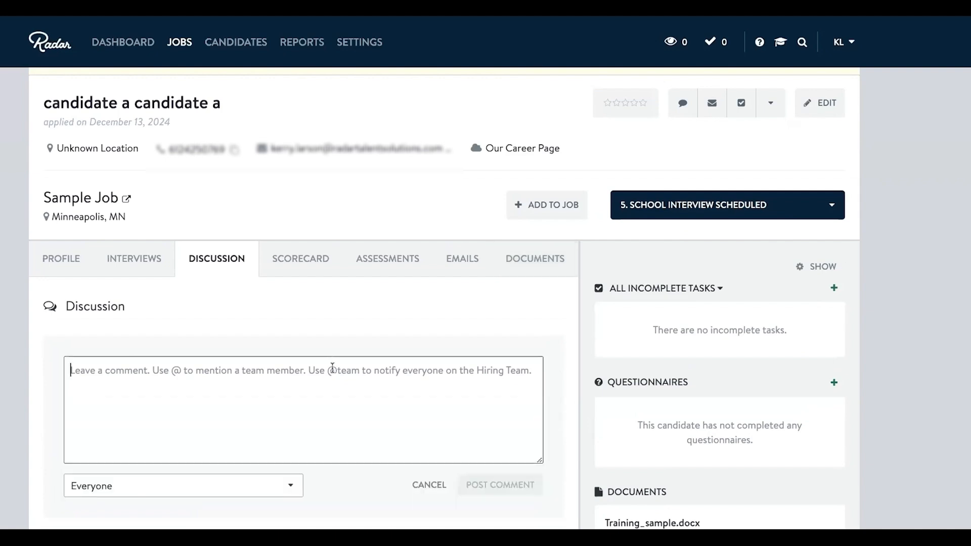
pyautogui.write('no ')
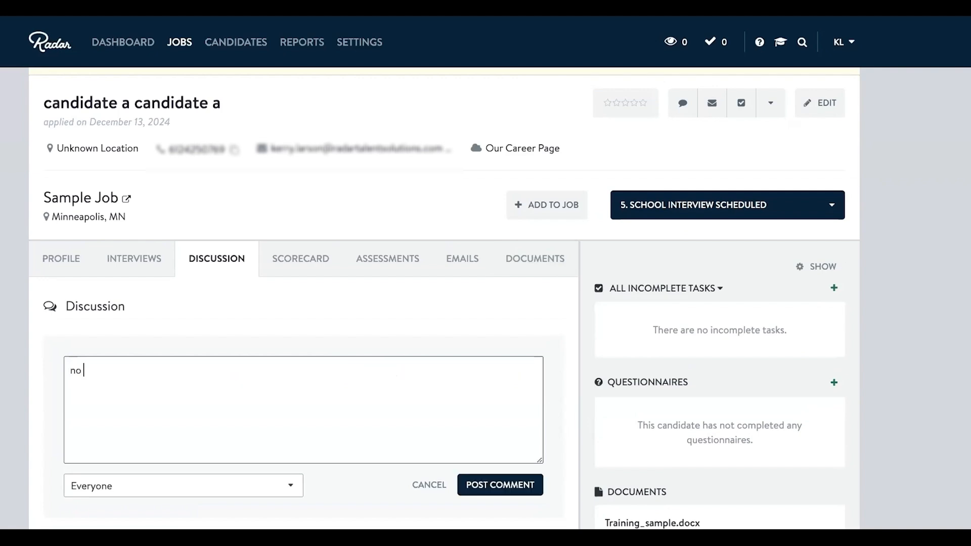
pyautogui.write('show to intervier')
pyautogui.press('BackSpace')
pyautogui.write('w')
pyautogui.click(490, 494)
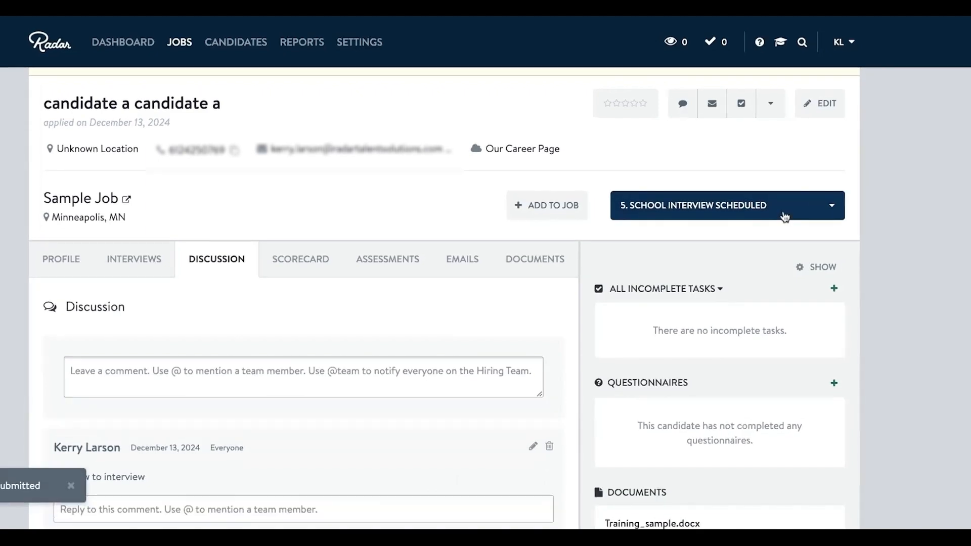
# Change candidate a's stage to the not-hired disposition No Show School Bottom of Funnel
pyautogui.click(801, 210)
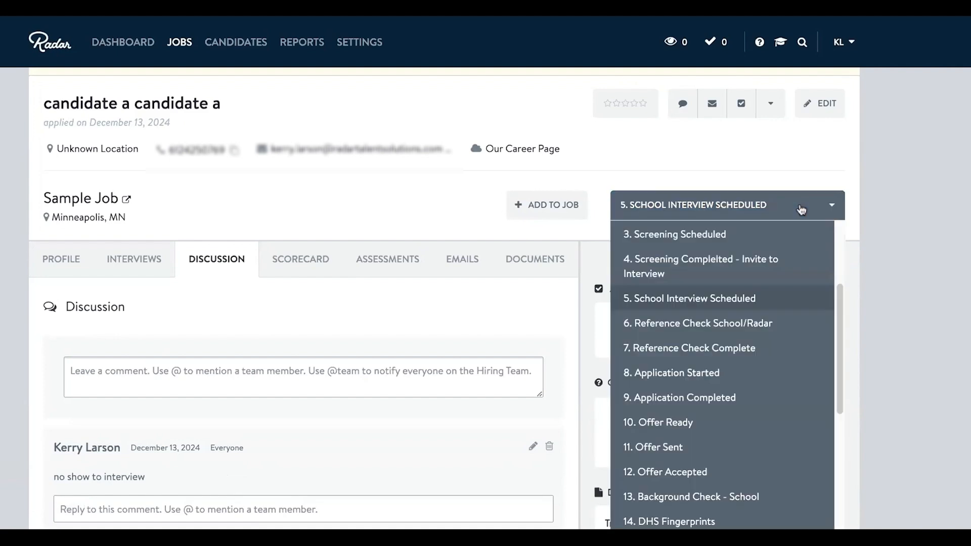
pyautogui.scroll(-4, 685, 415)
pyautogui.scroll(-6, 685, 414)
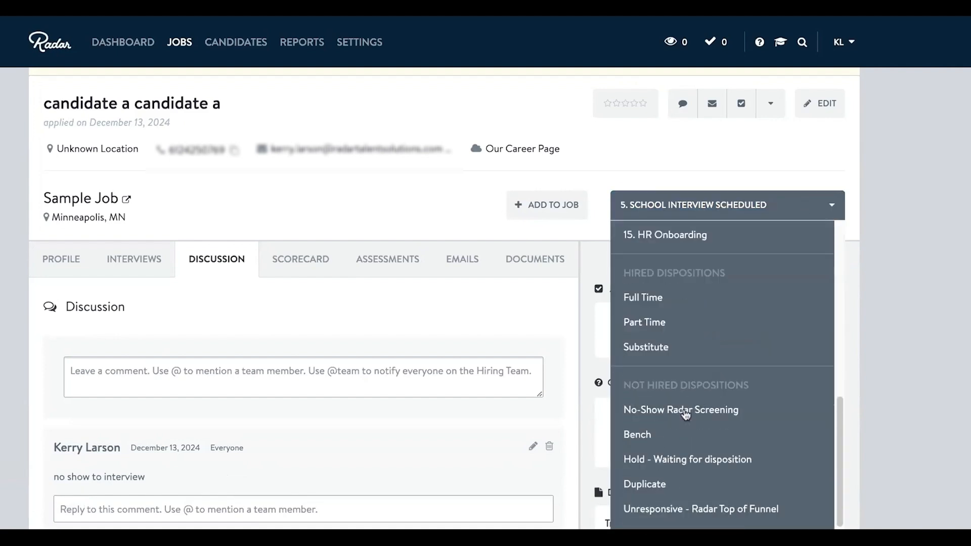
pyautogui.scroll(-1, 698, 414)
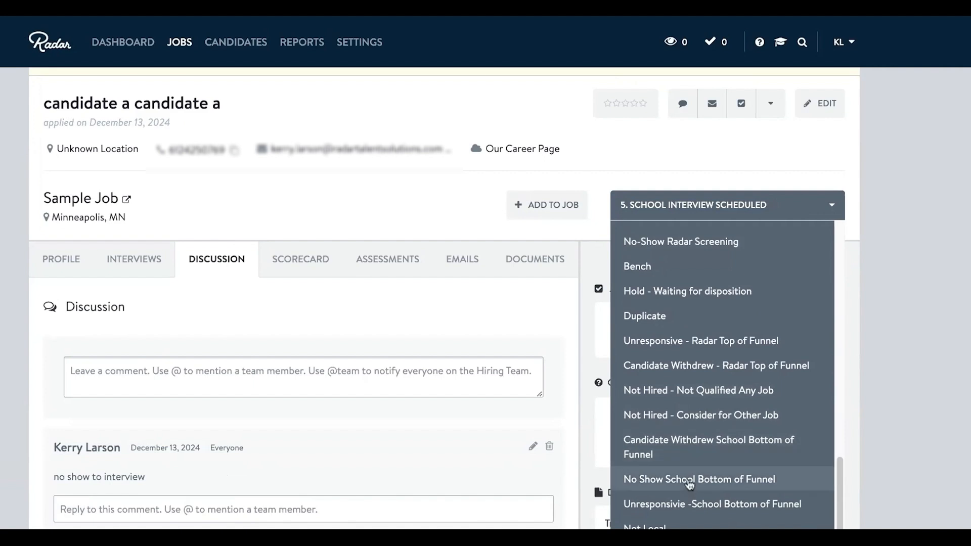
pyautogui.click(691, 480)
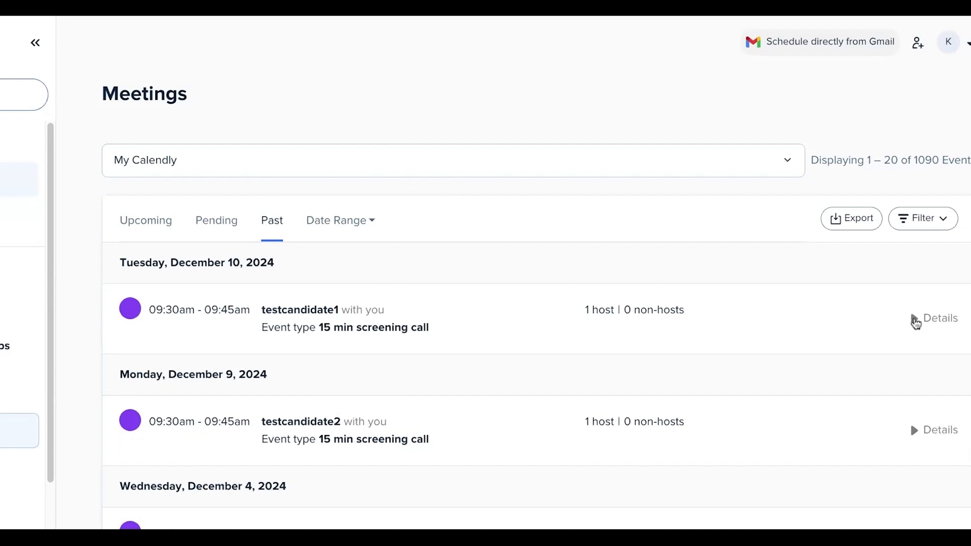
# In Calendly, mark testcandidate1 as a no-show for the past 15 min screening call on December 10, 2024
pyautogui.click(915, 323)
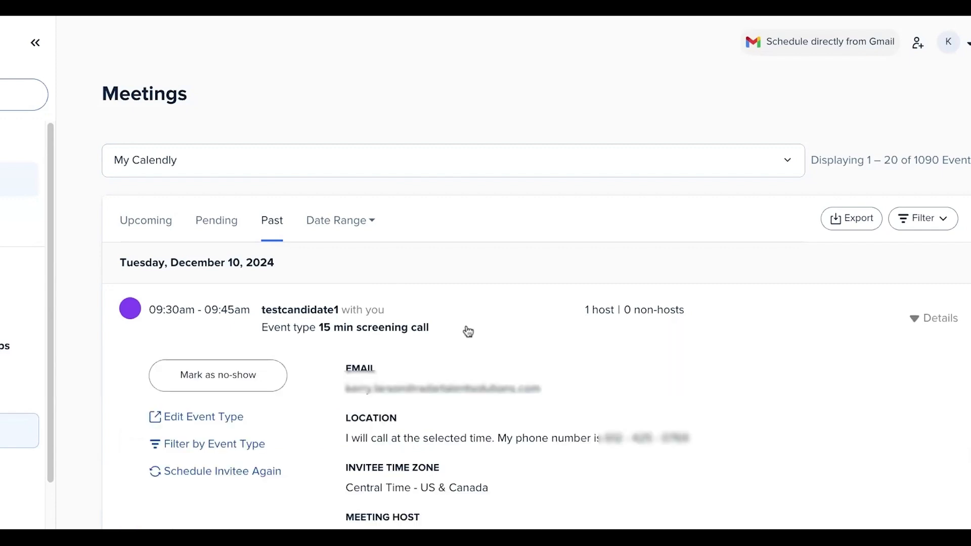
pyautogui.click(232, 377)
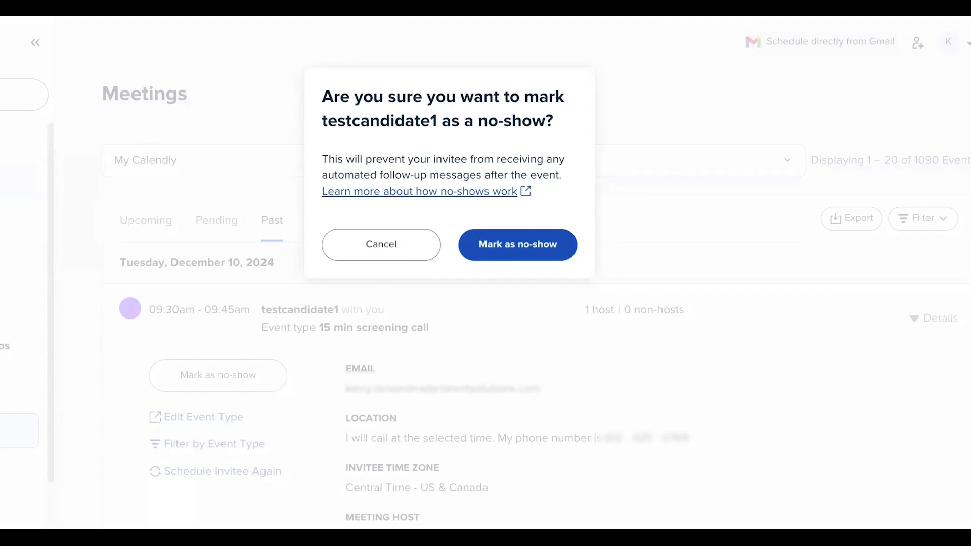
pyautogui.click(518, 246)
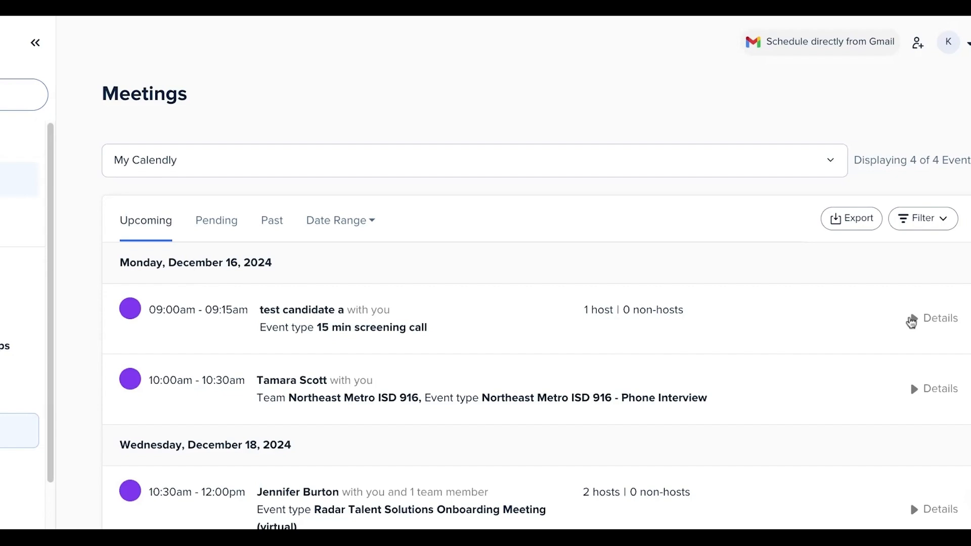
# Open the reschedule page for test candidate a's upcoming 15 min screening call on Monday, December 16, 2024
pyautogui.click(934, 318)
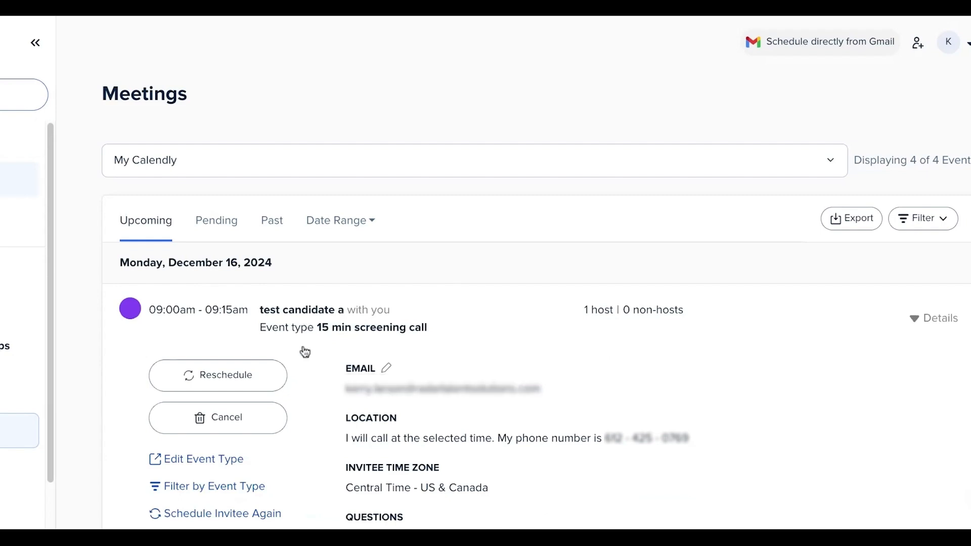
pyautogui.scroll(-1, 305, 352)
pyautogui.scroll(-3, 305, 353)
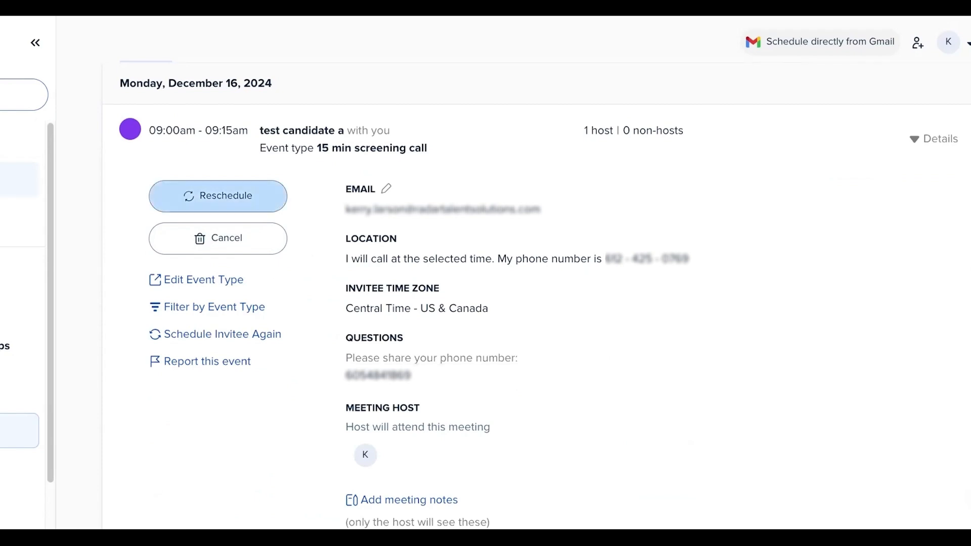
pyautogui.click(218, 196)
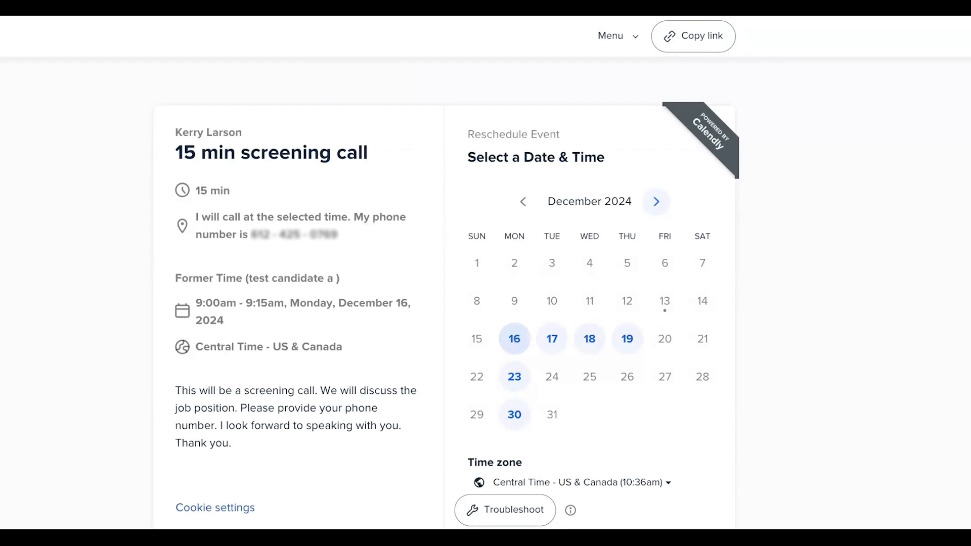
# Choose 1:00pm on Monday, December 16 as the screening call's new time and continue to the event details
pyautogui.click(514, 340)
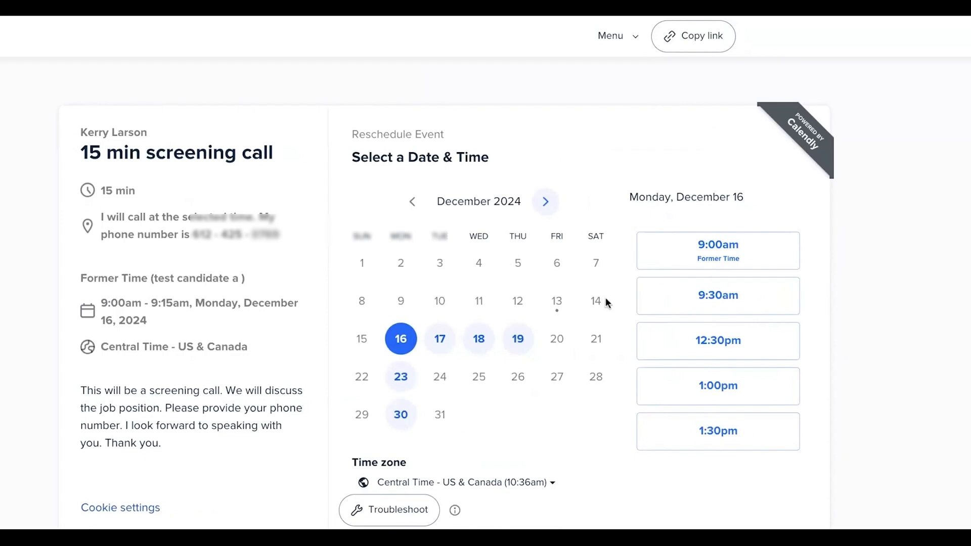
pyautogui.scroll(-1, 621, 292)
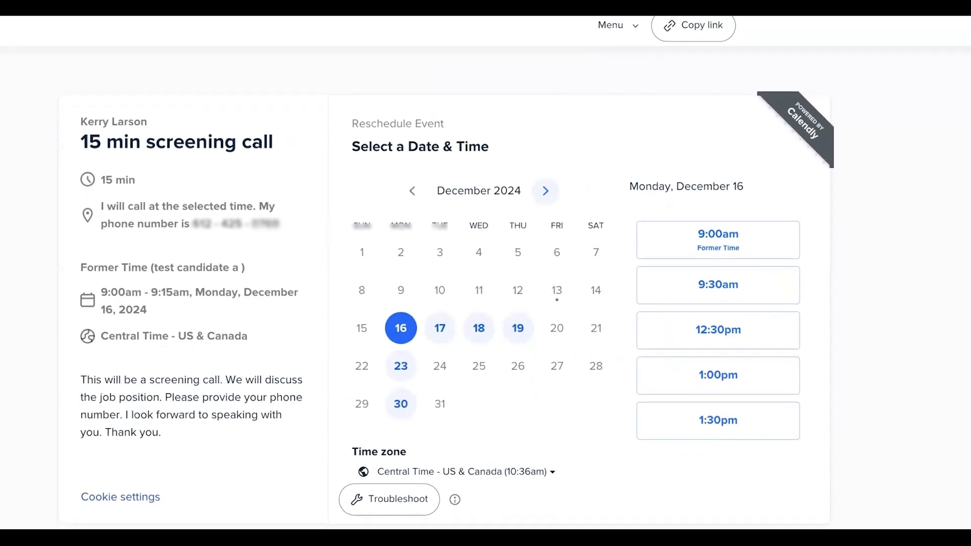
pyautogui.click(718, 379)
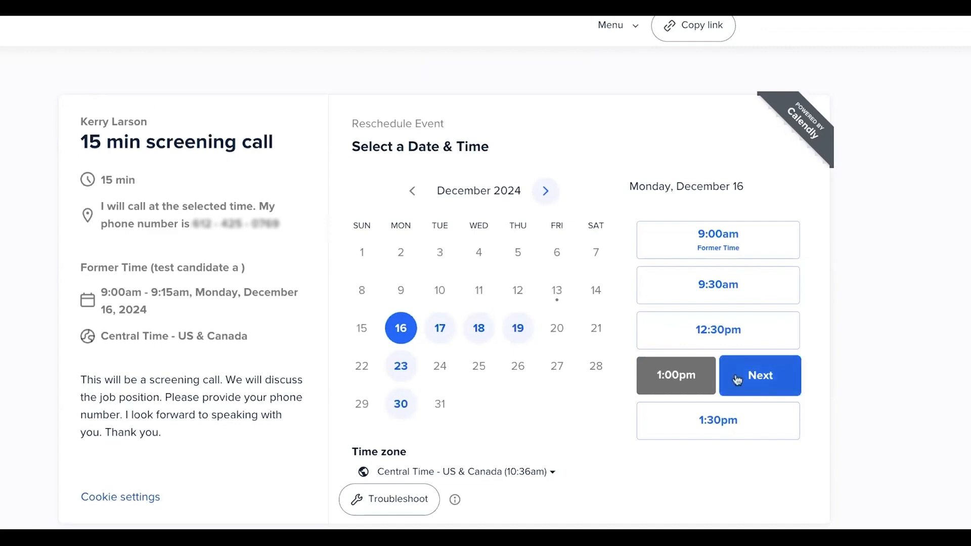
pyautogui.click(737, 379)
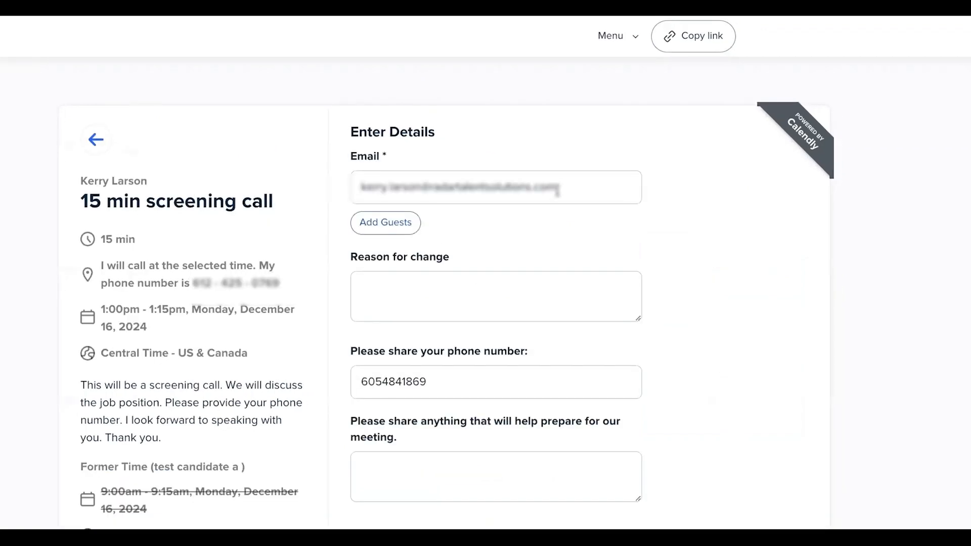
# Give "reschedule due to conflict" as the reason for change and submit the updated event
pyautogui.click(419, 295)
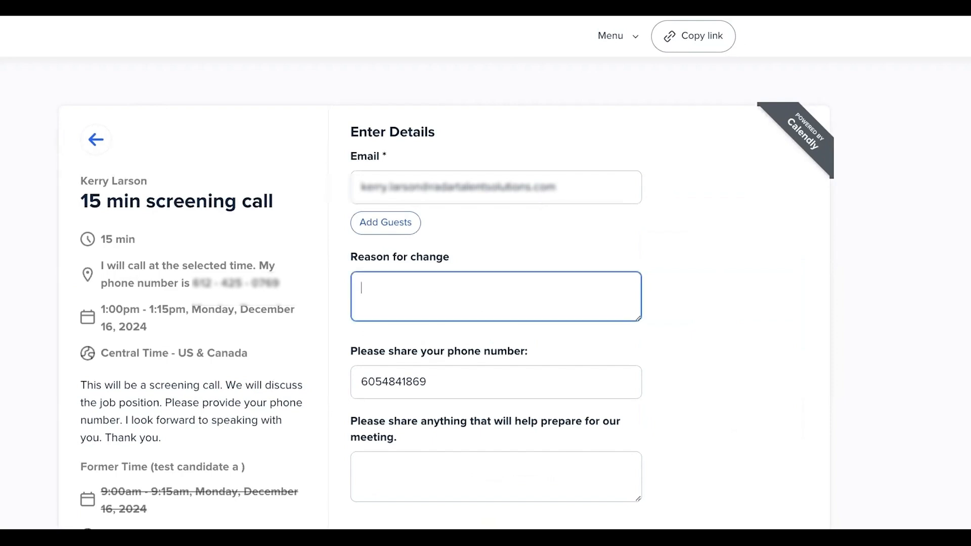
pyautogui.write('reschedule due to conflict')
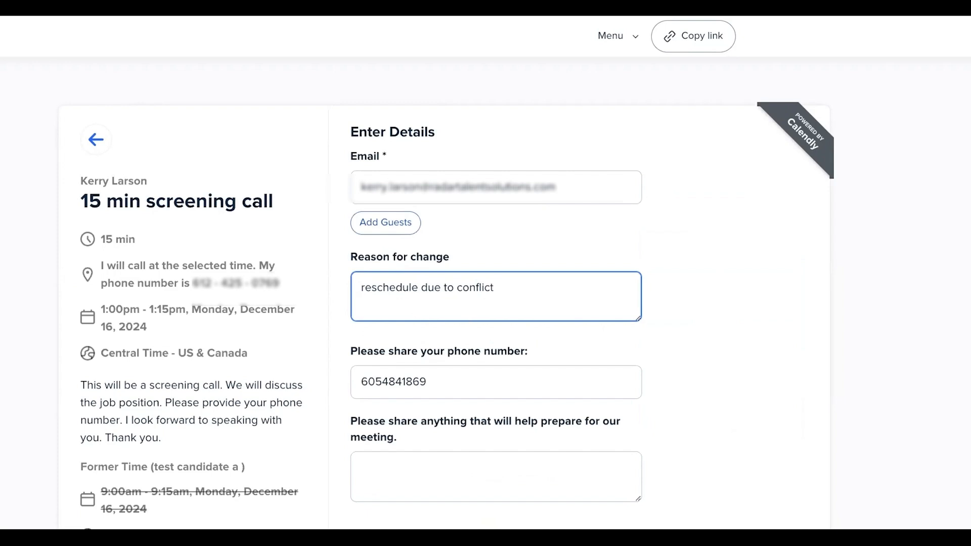
pyautogui.scroll(-1, 470, 317)
pyautogui.click(399, 526)
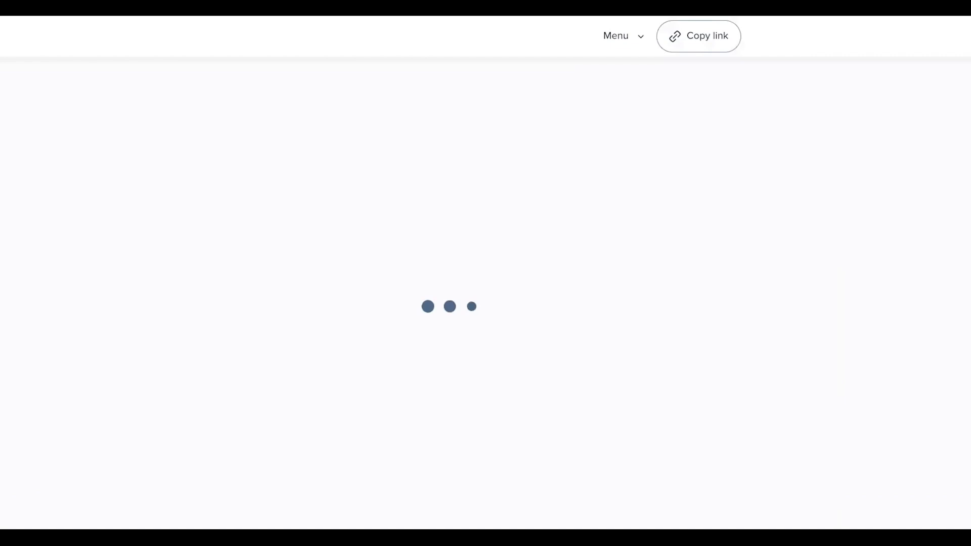
pyautogui.click(451, 297)
pyautogui.write('rescheduled')
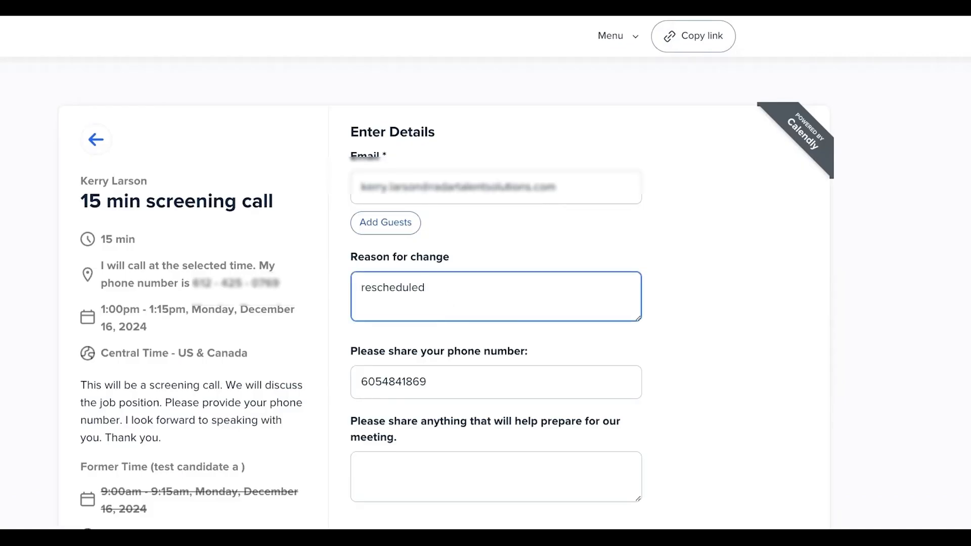
pyautogui.press('BackSpace')
pyautogui.write('due to conflict')
pyautogui.scroll(-1, 473, 275)
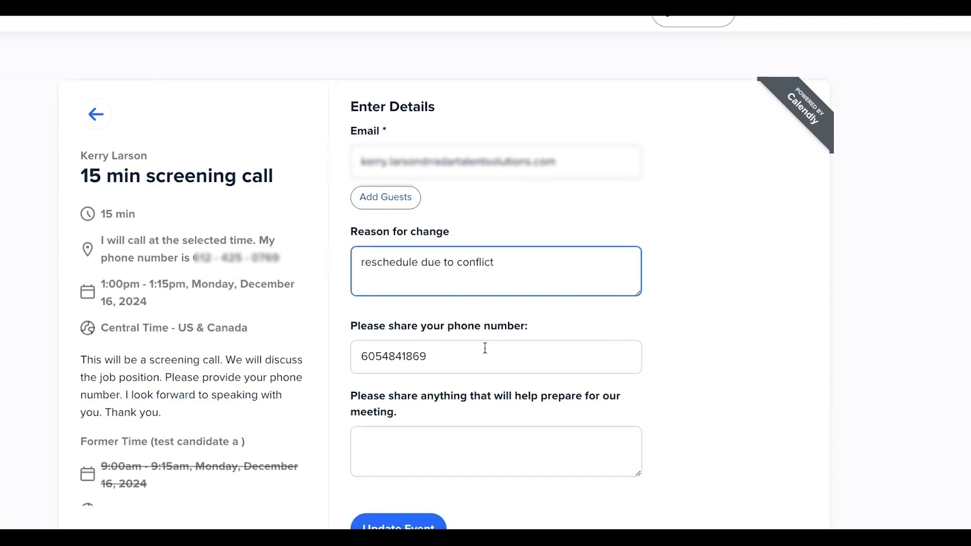
pyautogui.scroll(-1, 478, 412)
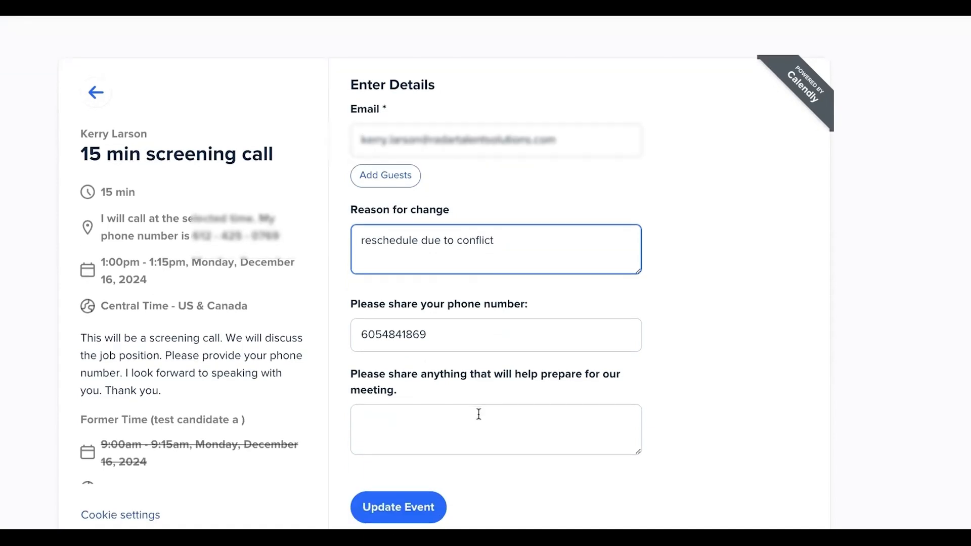
pyautogui.scroll(-1, 478, 413)
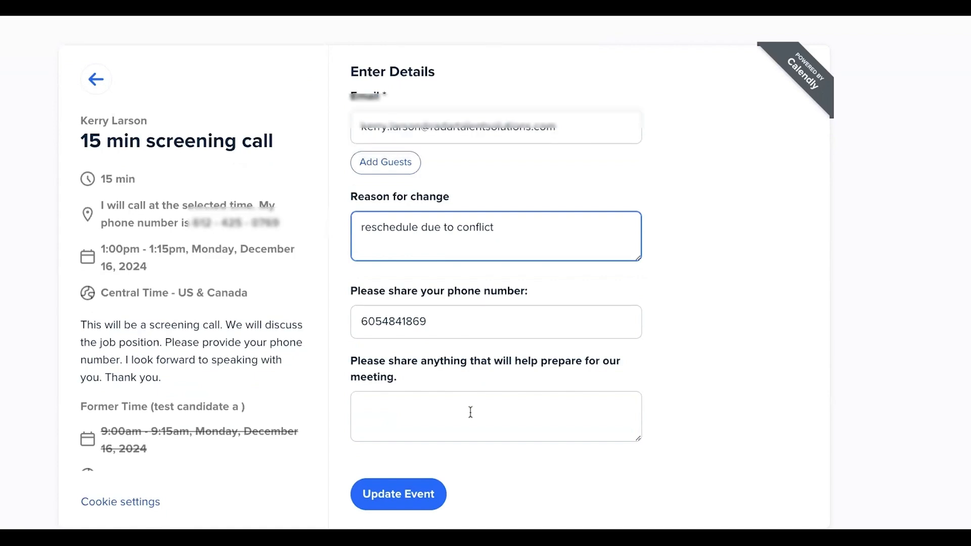
pyautogui.scroll(-1, 468, 413)
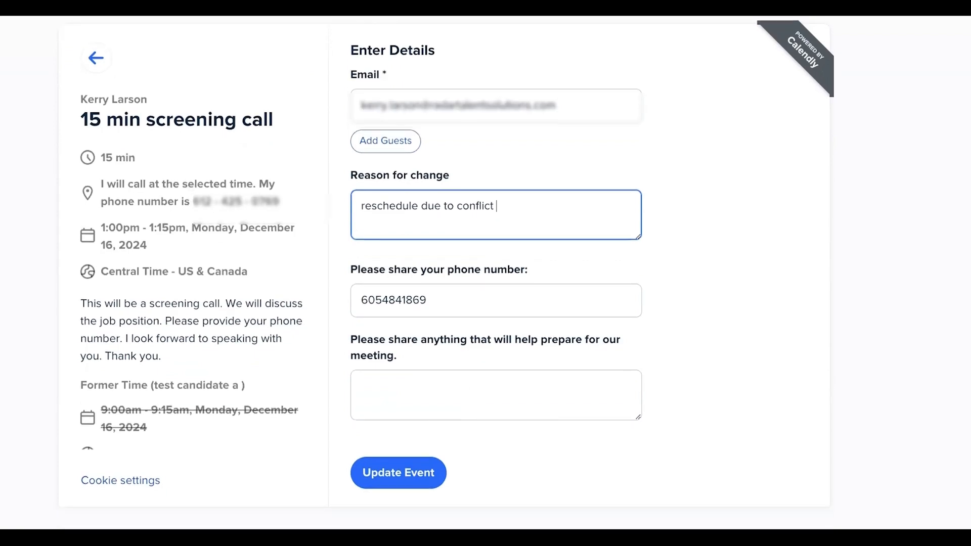
pyautogui.click(414, 474)
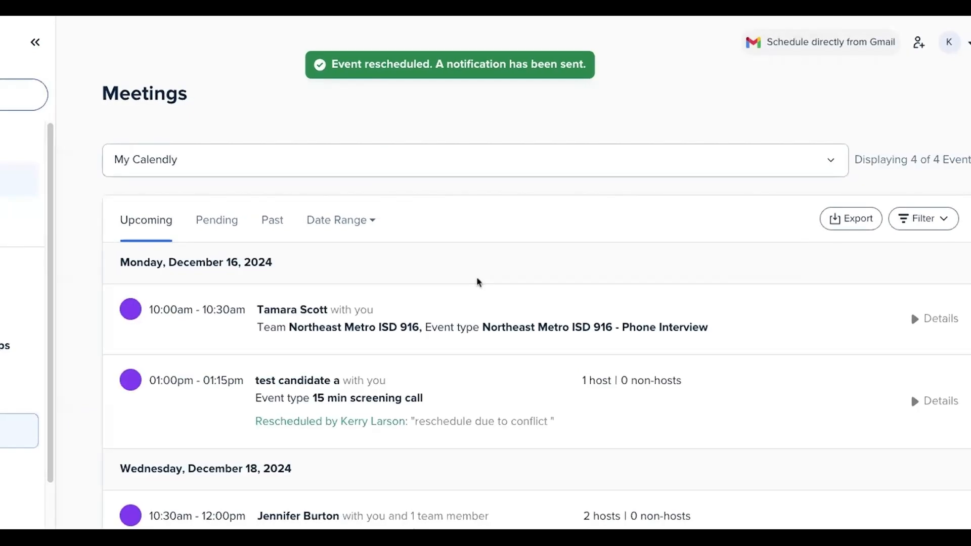
# In Radar, change candidate a's stage to the not-hired disposition Not Hired - Not Qualified Any Job
pyautogui.scroll(-2, 478, 334)
pyautogui.scroll(-2, 478, 346)
pyautogui.scroll(3, 477, 341)
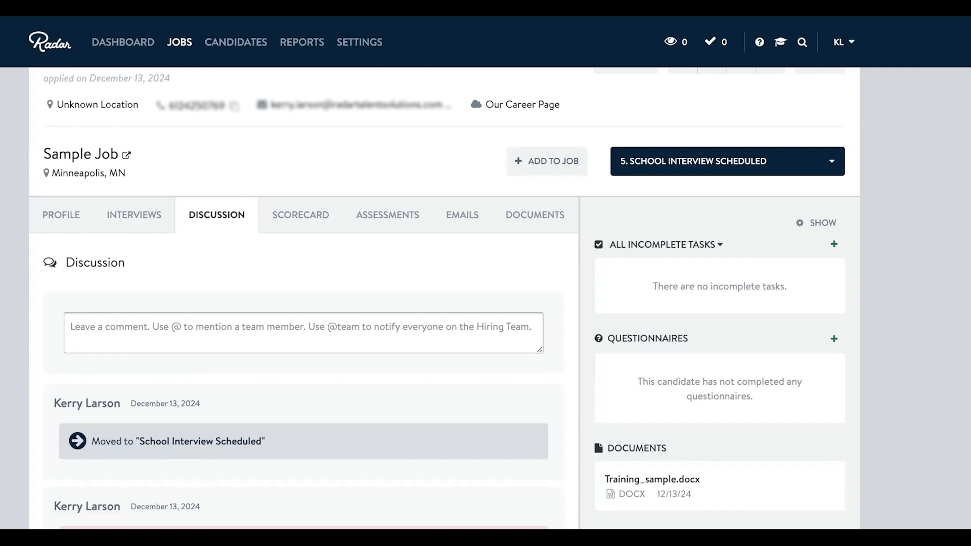
pyautogui.click(715, 171)
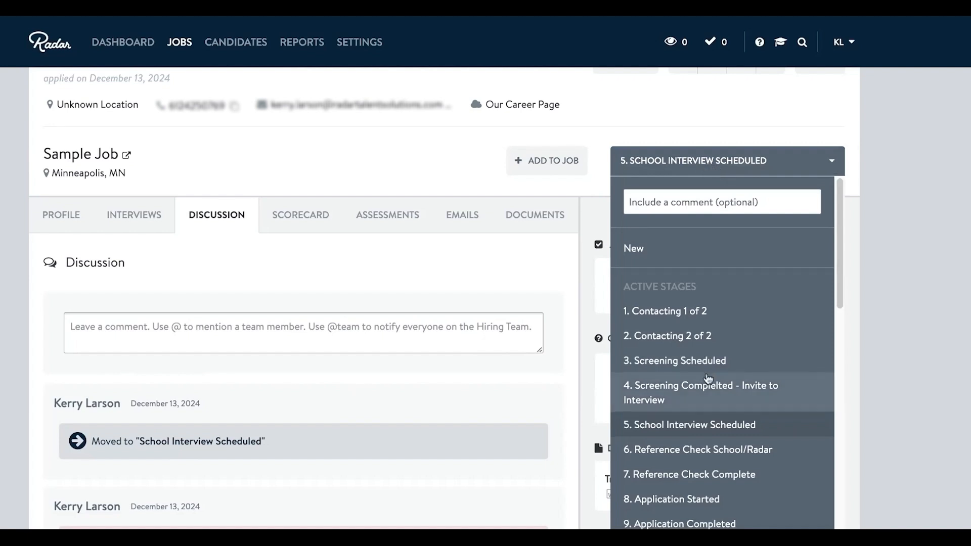
pyautogui.scroll(-2, 710, 380)
pyautogui.scroll(-7, 708, 380)
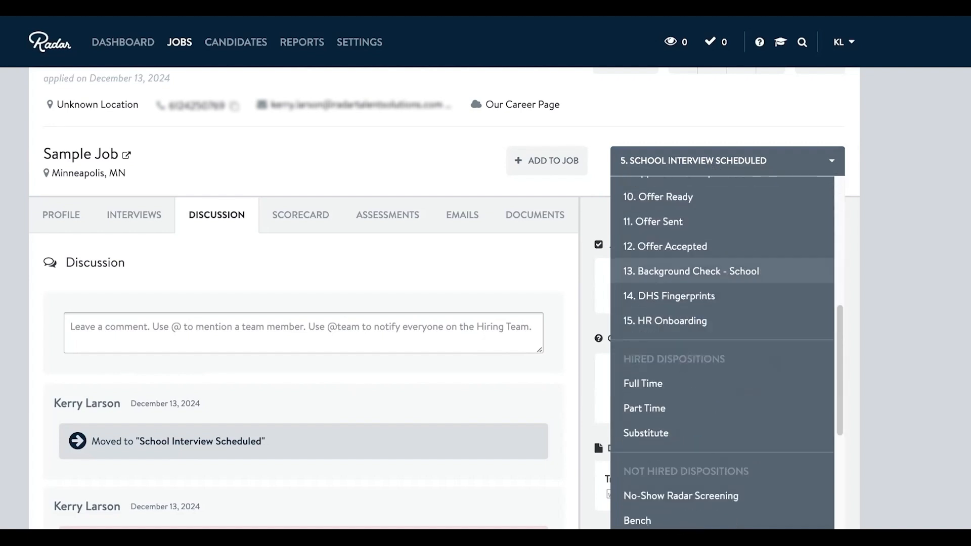
pyautogui.scroll(-3, 708, 349)
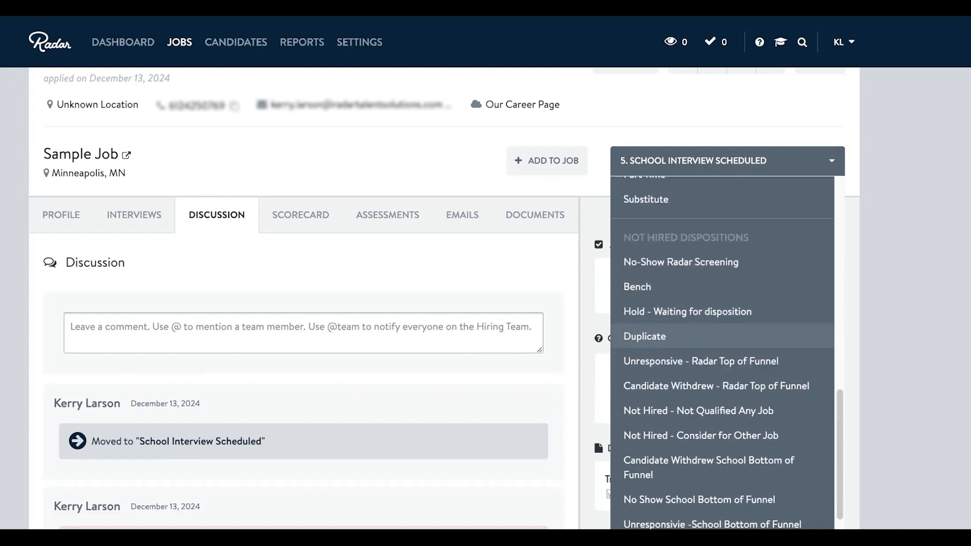
pyautogui.scroll(-1, 704, 394)
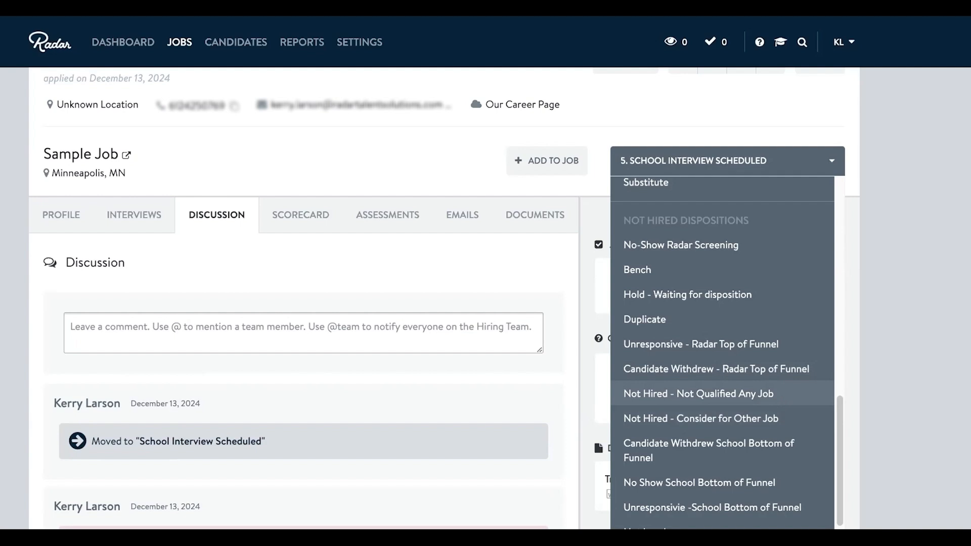
pyautogui.click(698, 394)
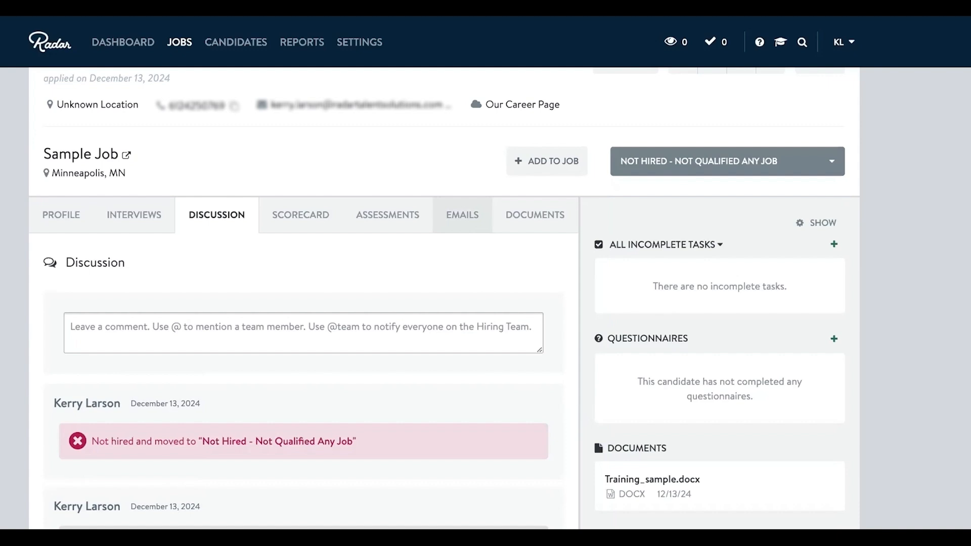
# Compose an email to candidate a from the personal sender, using the system template Rejection Letter to Candidates
pyautogui.click(462, 215)
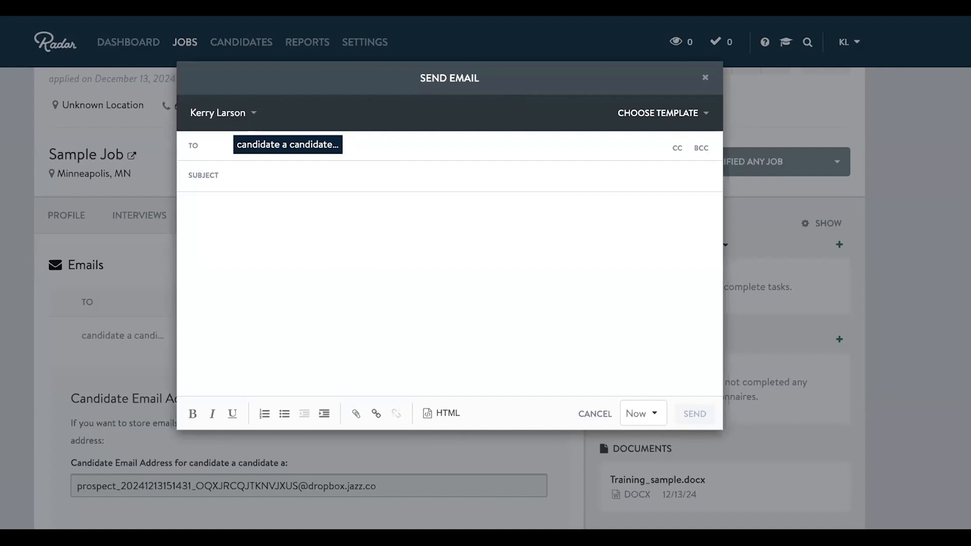
pyautogui.click(253, 113)
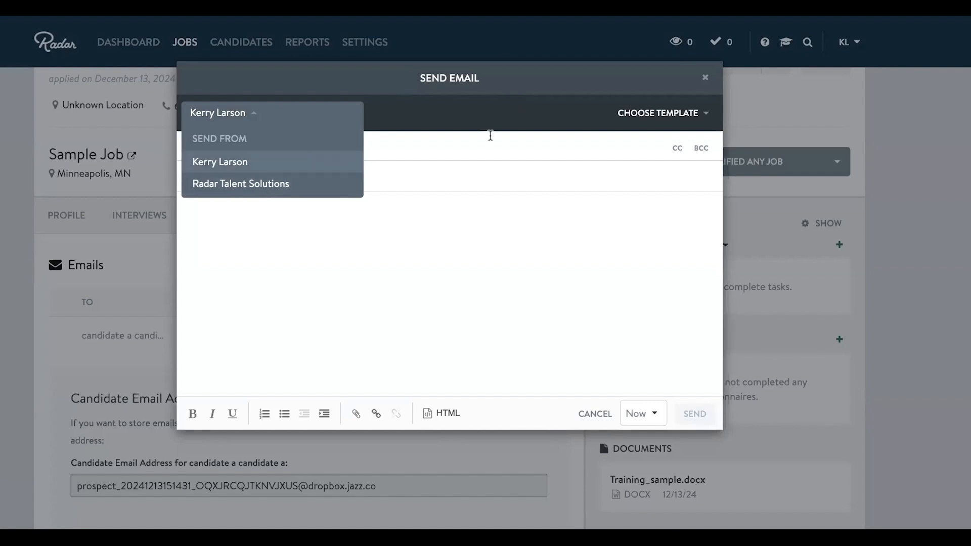
pyautogui.click(303, 168)
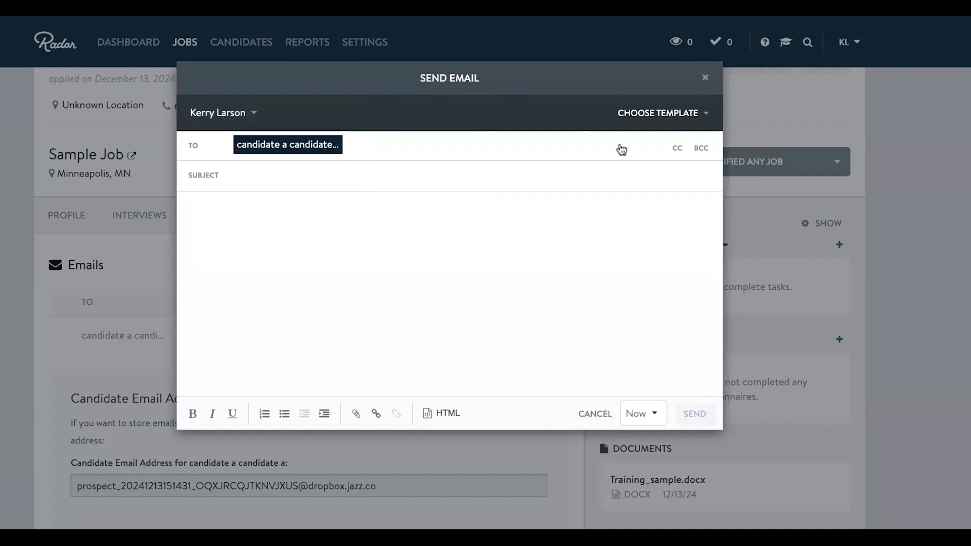
pyautogui.click(629, 118)
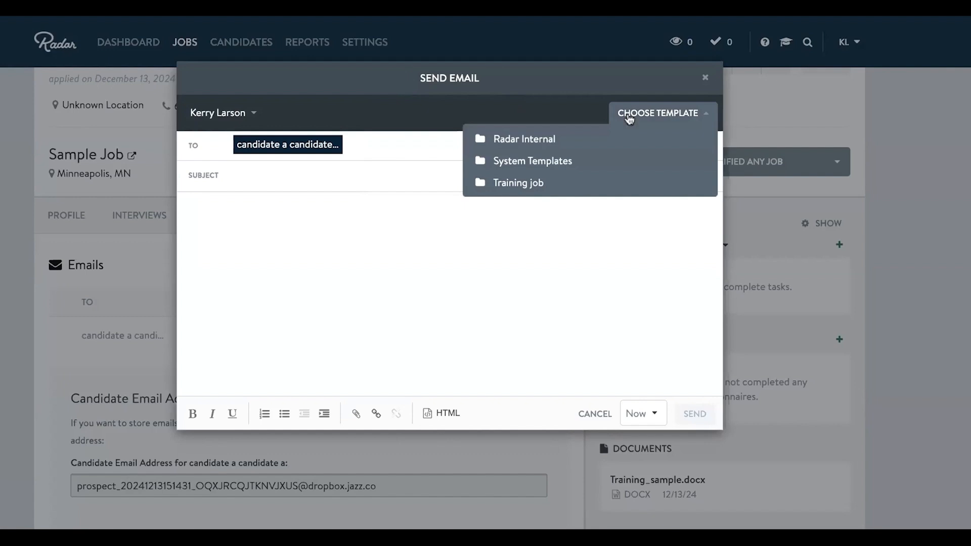
pyautogui.click(562, 162)
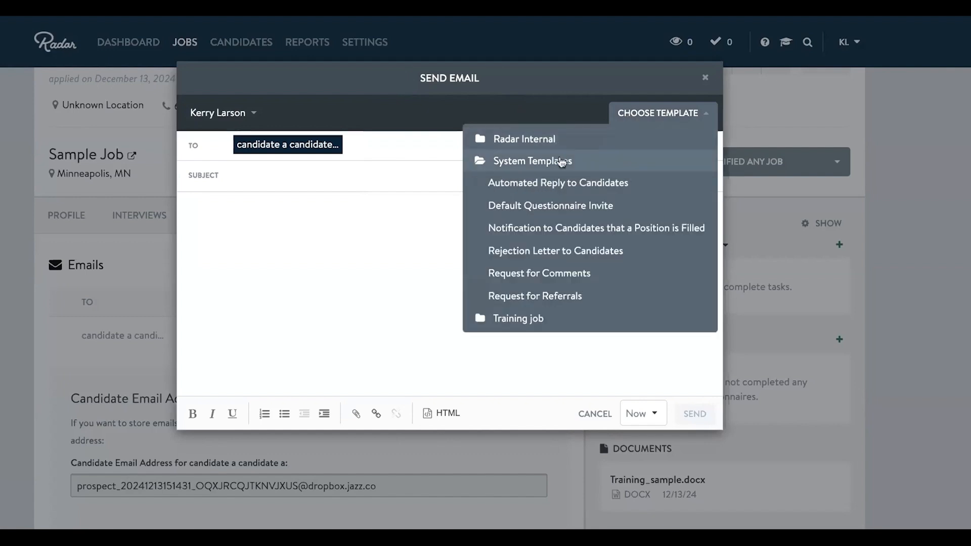
pyautogui.click(550, 252)
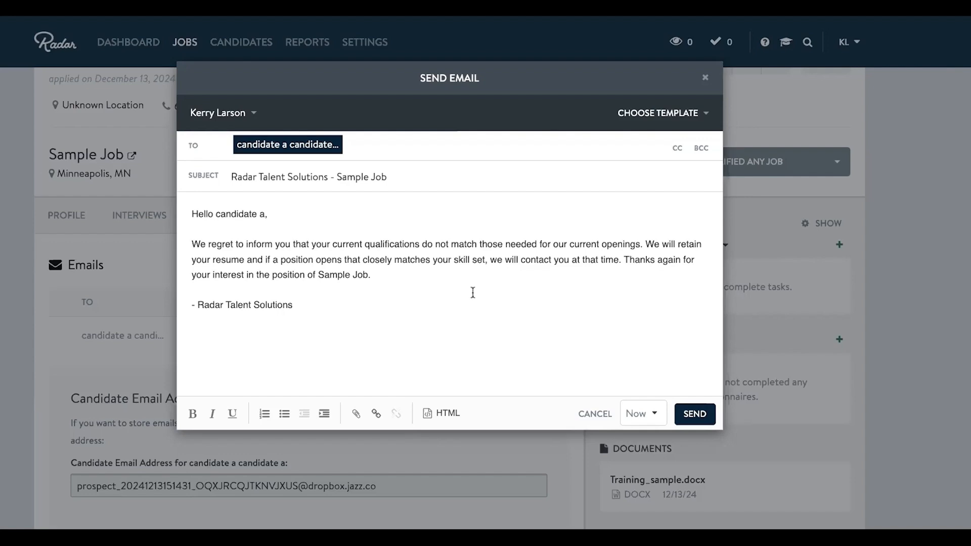
# Schedule the rejection email to go out on Monday 12/16 at 9:00am
pyautogui.click(656, 416)
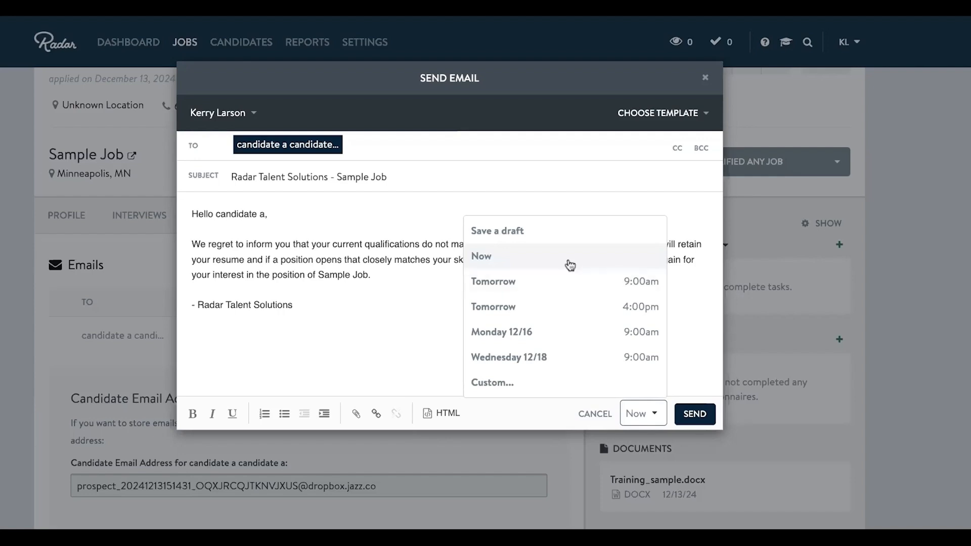
pyautogui.click(564, 332)
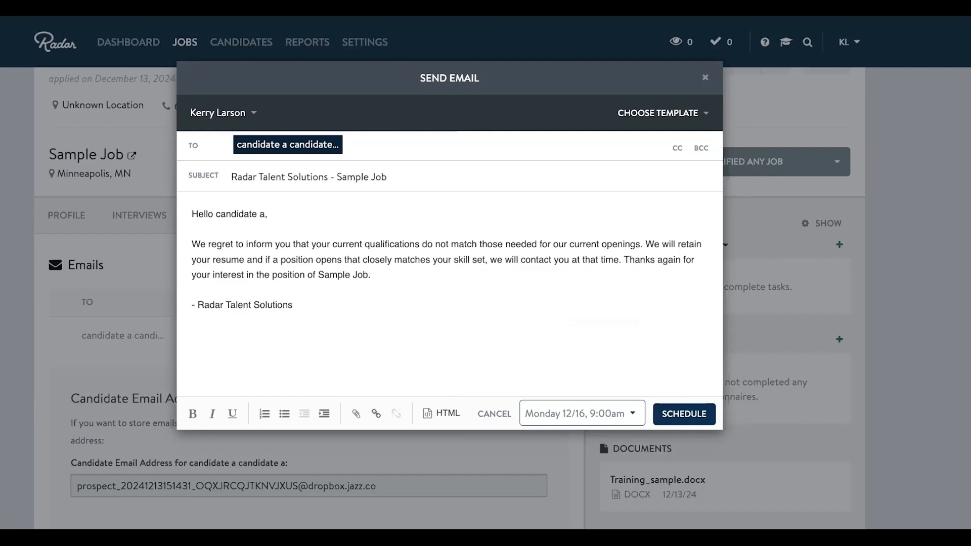
pyautogui.click(684, 414)
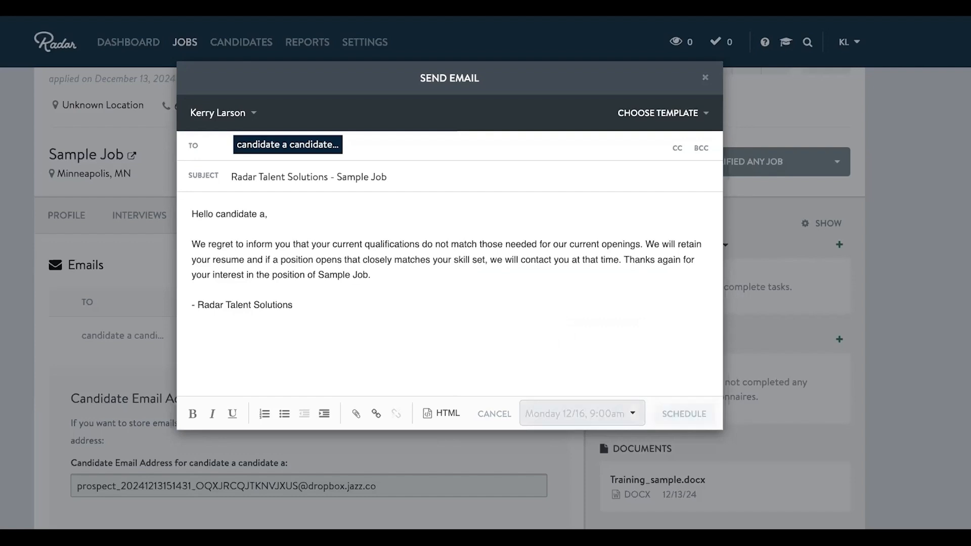